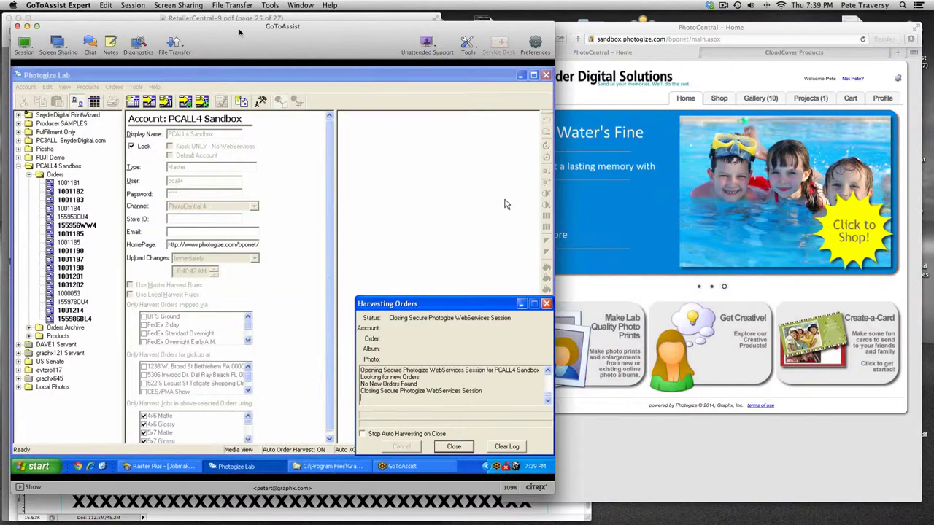
- Open the PCALL4 Sandbox product sheet and filter its product view to Canvas
left_click(78, 170)
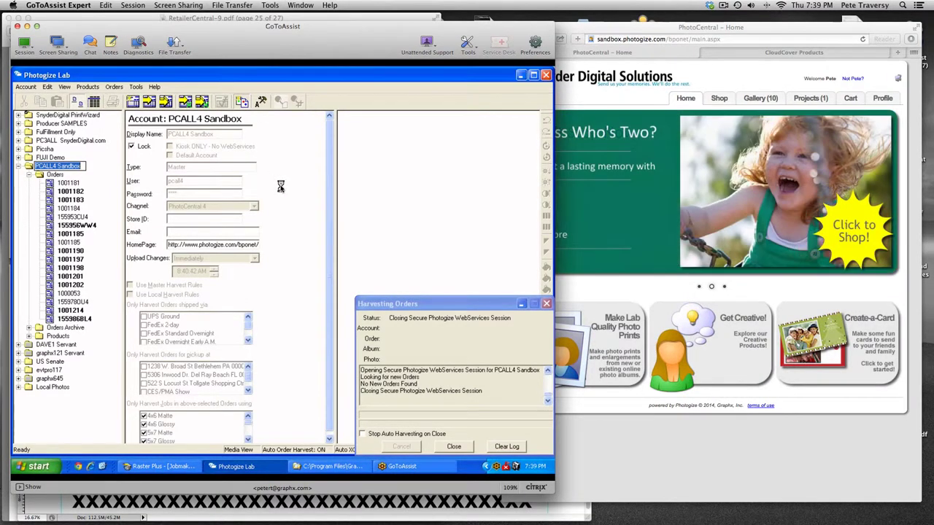
left_click(242, 102)
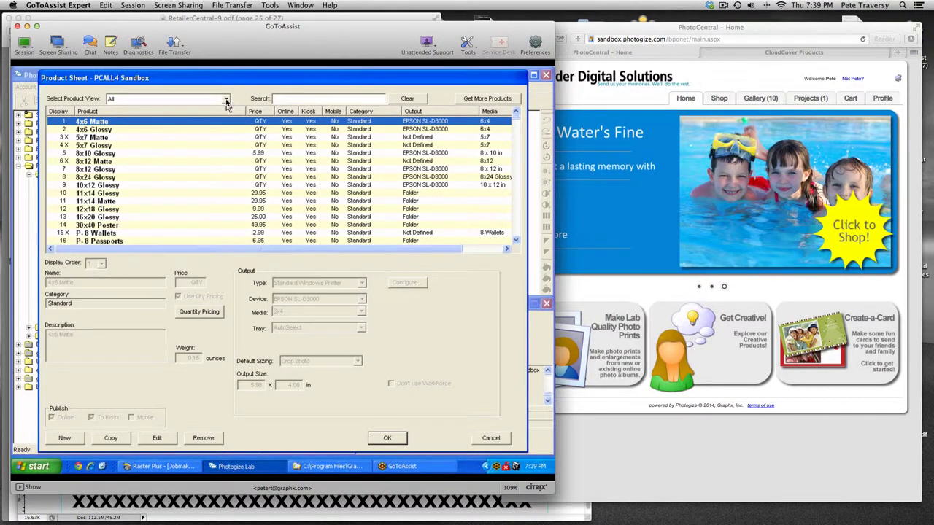
left_click(226, 100)
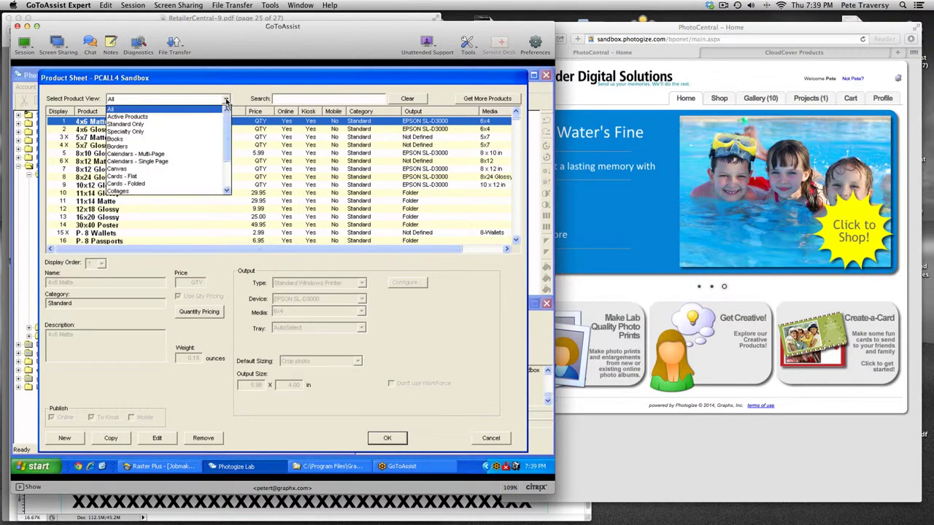
left_click(137, 170)
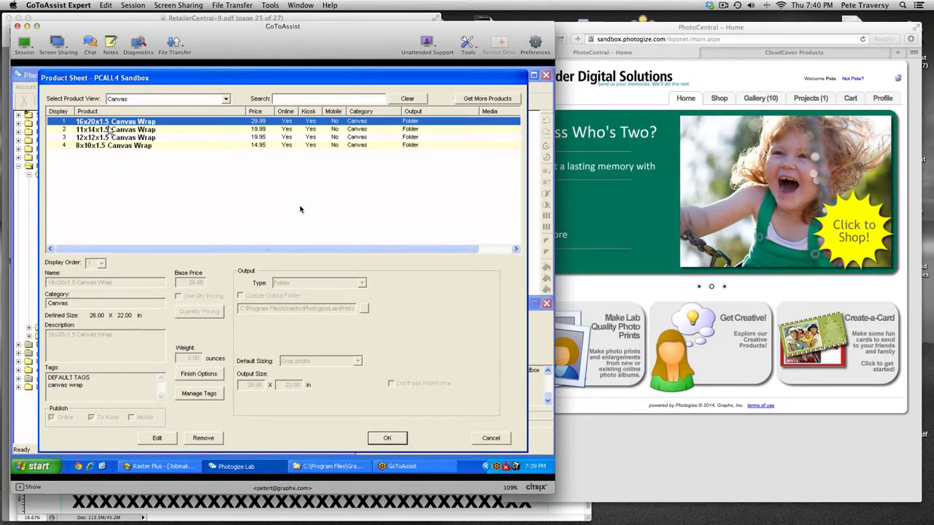
- Make the 16x20x1.5 Canvas Wrap product editable and select its Description text
left_click(157, 439)
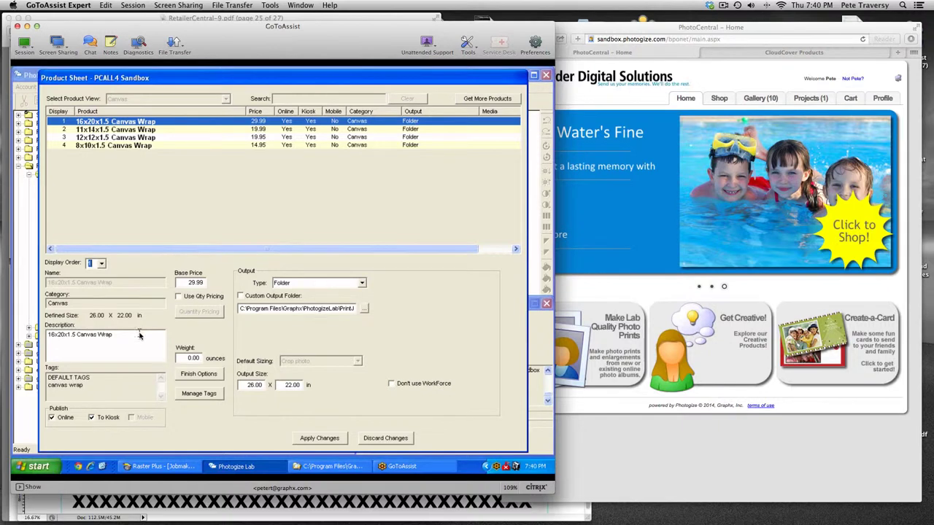
left_click_drag(141, 333, 49, 334)
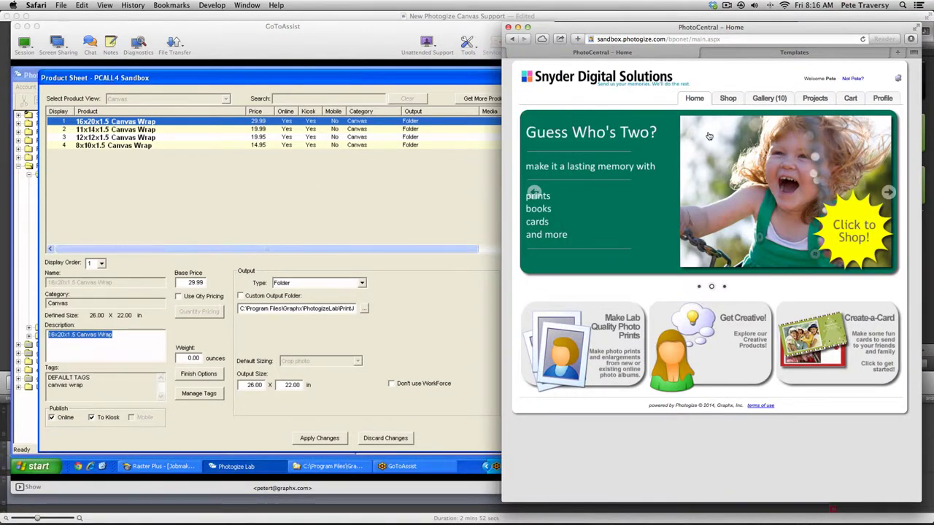
- Create a 16x20x1.5 Canvas Wrap print using a photo from the gallery's senior prom album
left_click(734, 101)
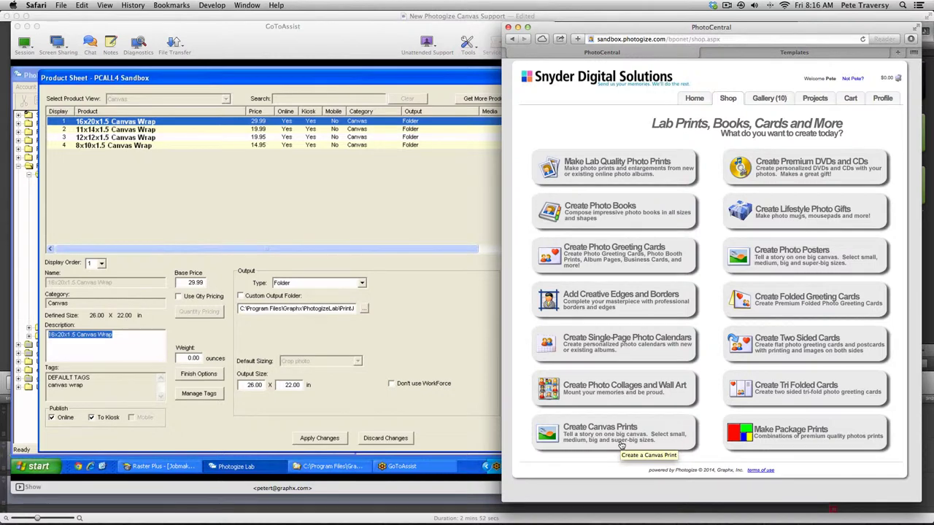
left_click(615, 438)
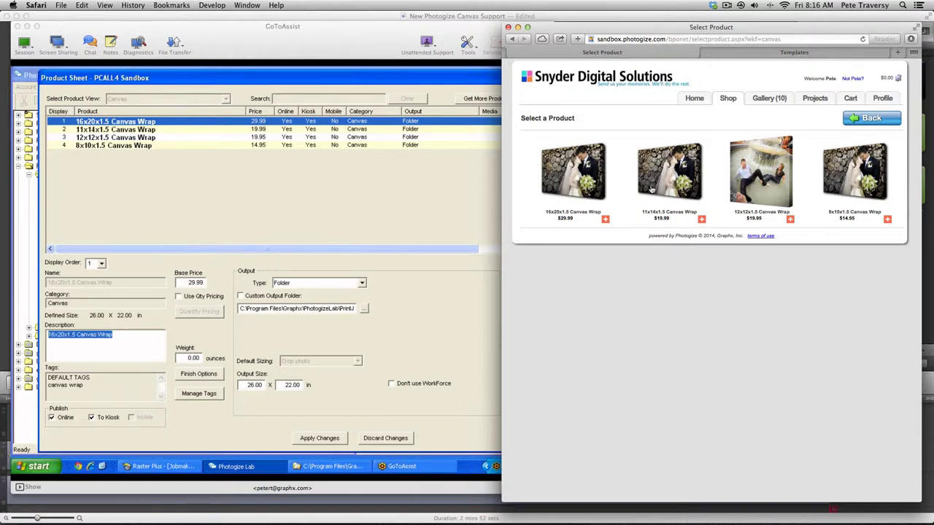
left_click(595, 185)
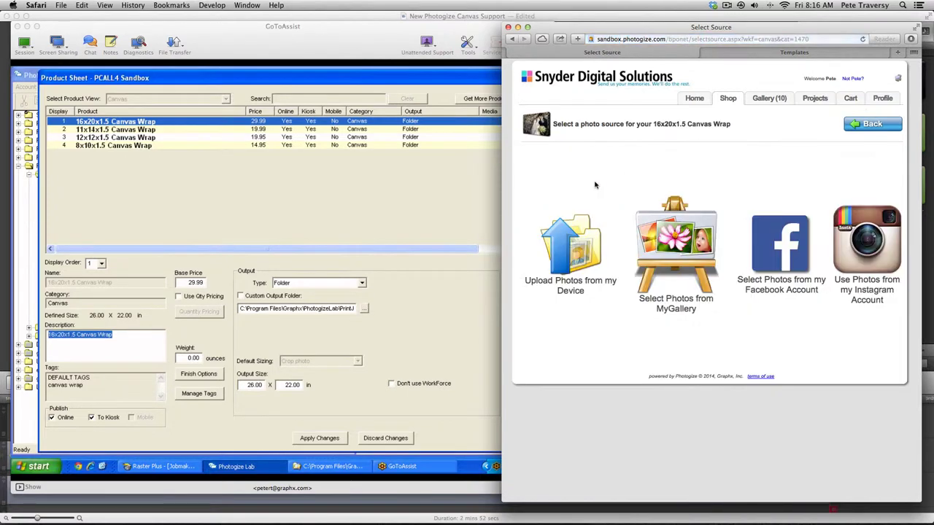
left_click(659, 240)
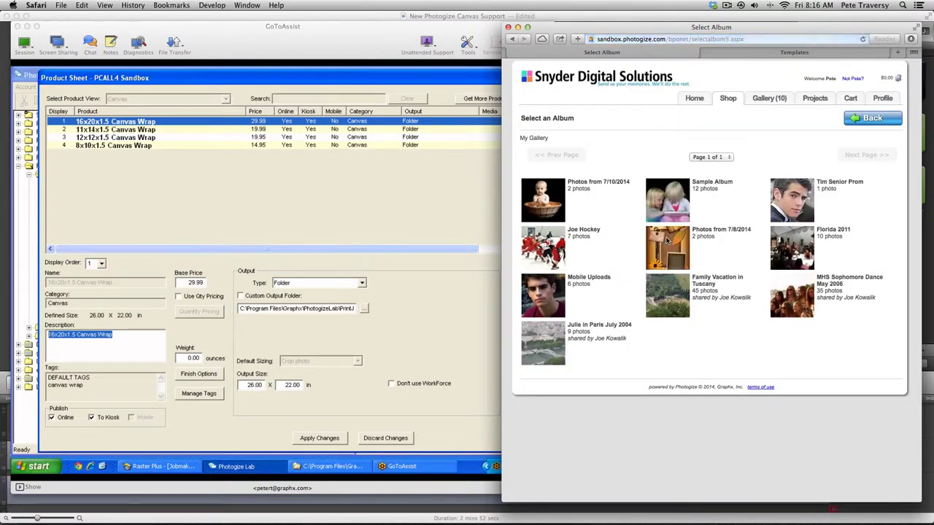
left_click(840, 206)
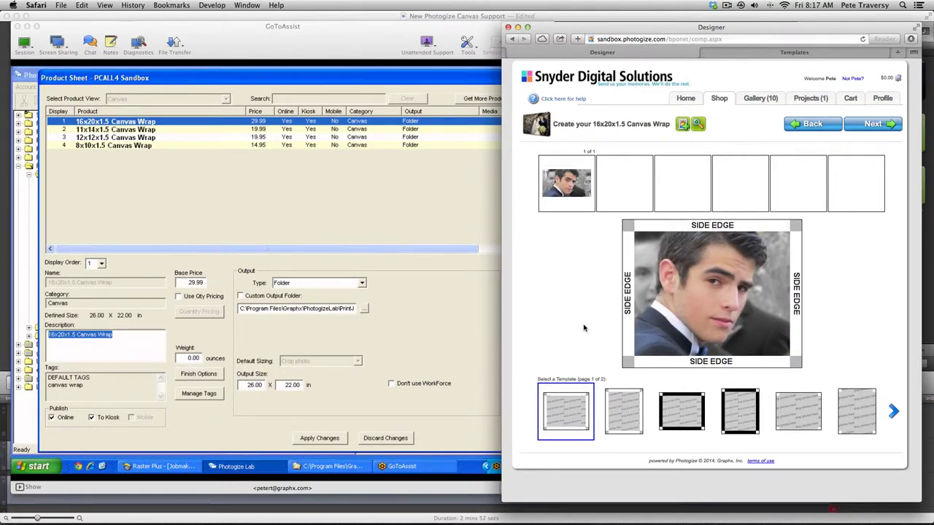
- Preview the canvas wrap with the second through sixth templates, including a black-bordered one
left_click(627, 426)
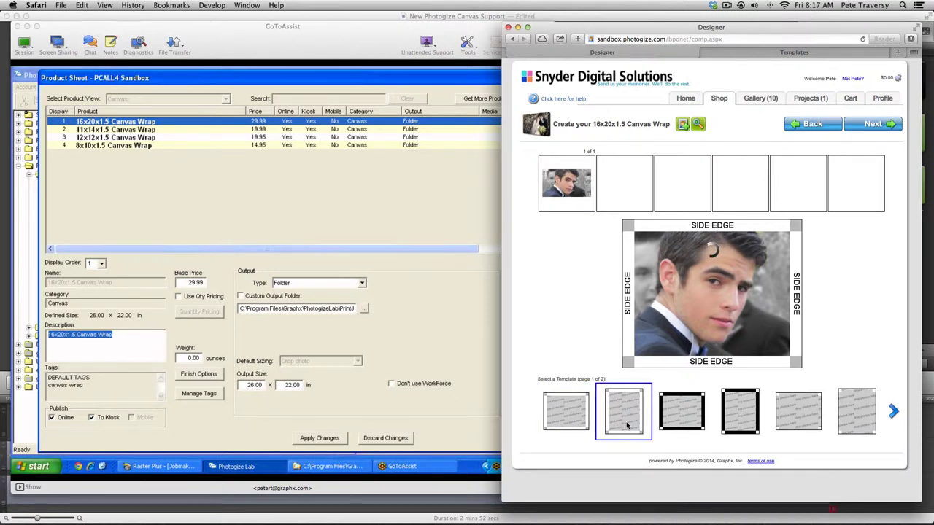
left_click(690, 412)
left_click(740, 413)
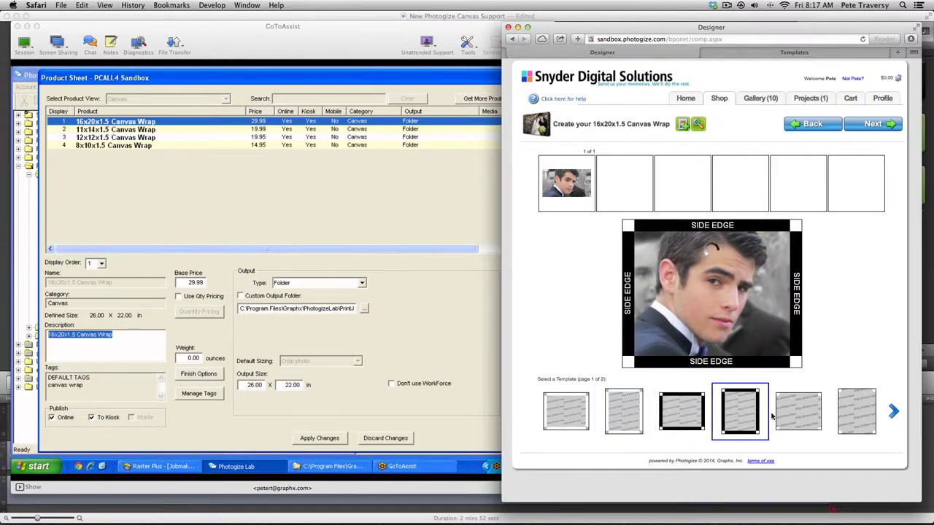
left_click(794, 414)
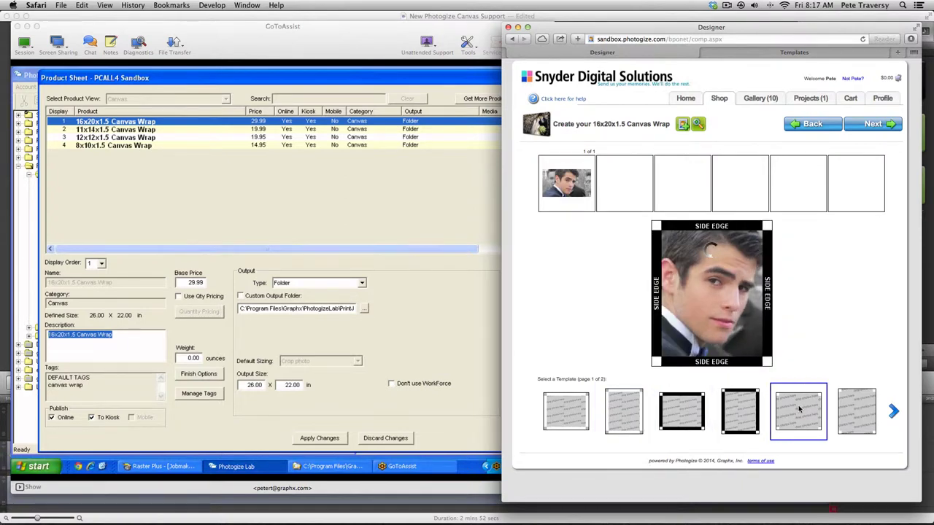
mouse_move(723, 348)
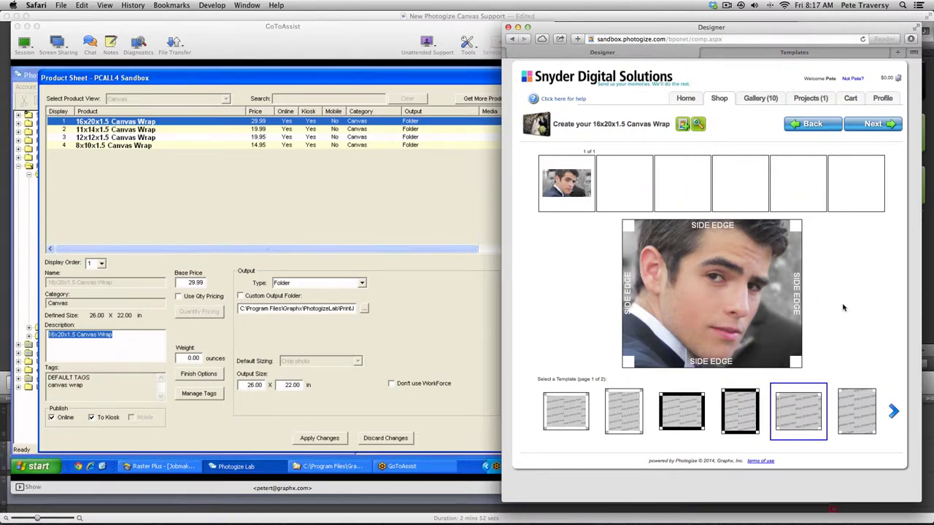
left_click(857, 410)
- Apply the first template on page two so the photo wraps into the SIDE EDGE borders
left_click(894, 413)
left_click(580, 428)
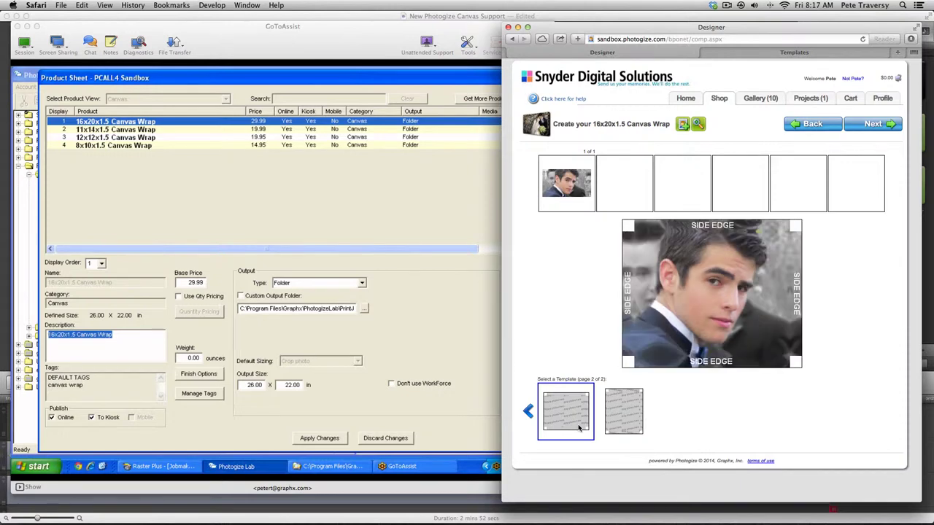
mouse_move(637, 318)
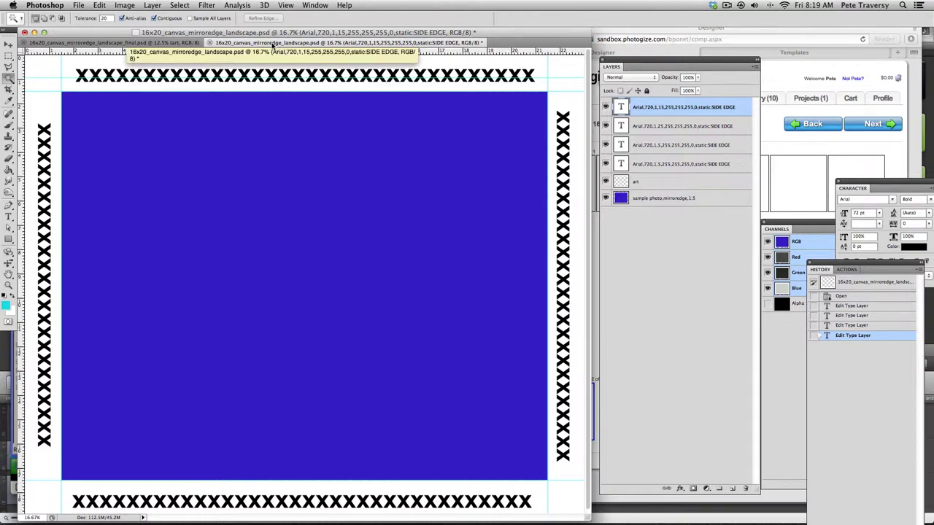
left_click(136, 42)
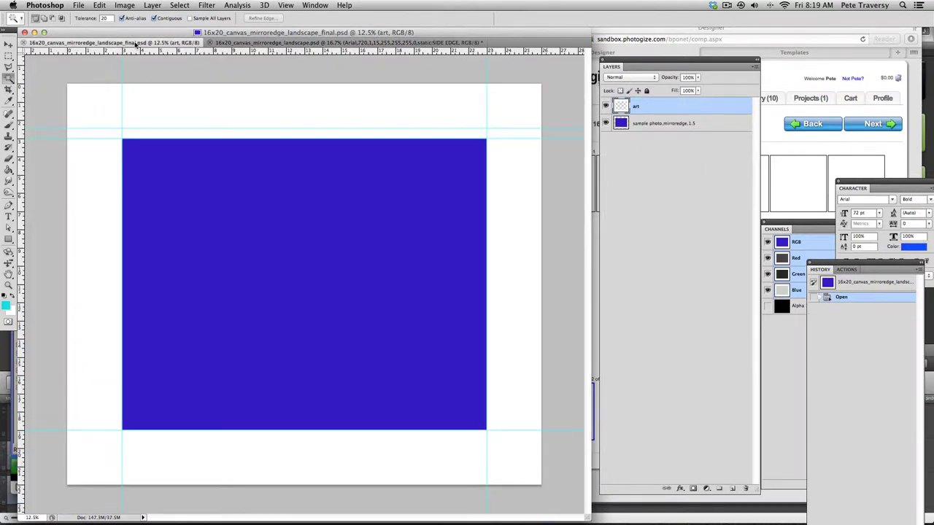
left_click(286, 43)
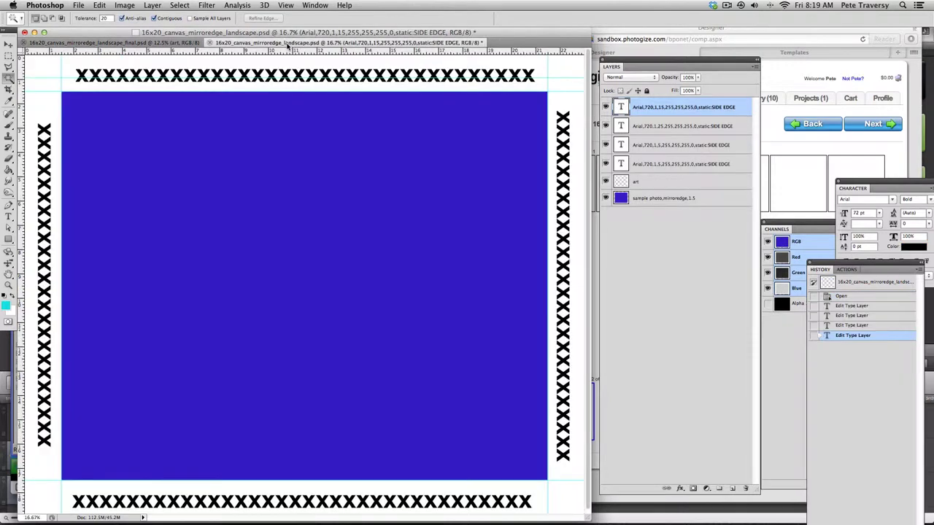
left_click(117, 43)
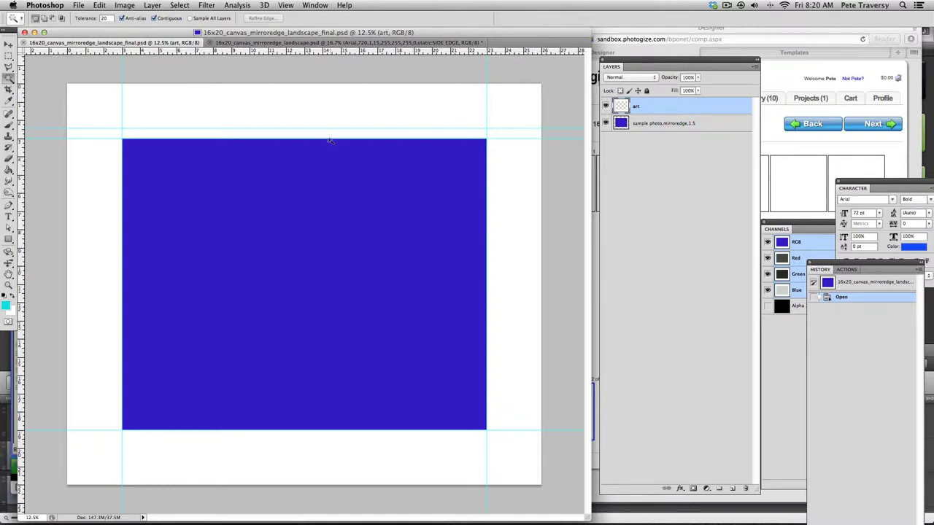
left_click(358, 43)
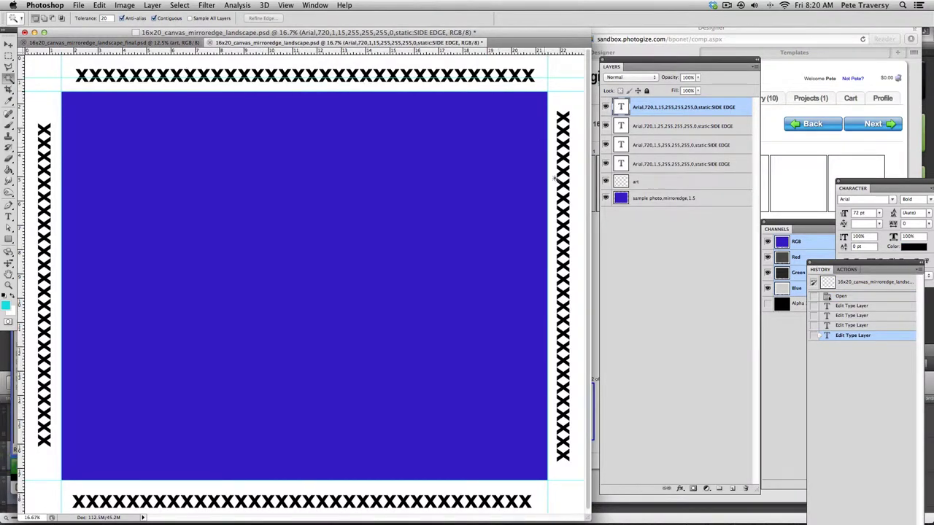
double_click(621, 107)
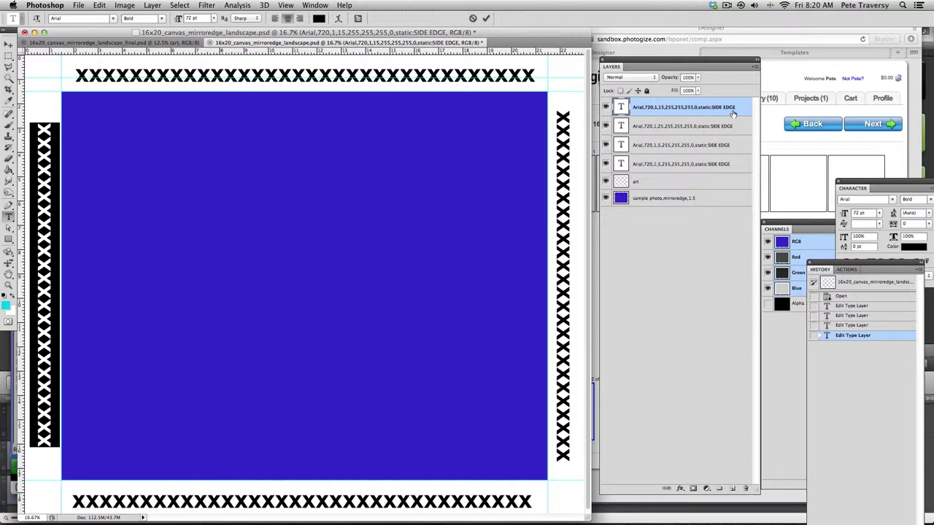
key("ctrl+Return")
key("w")
double_click(620, 127)
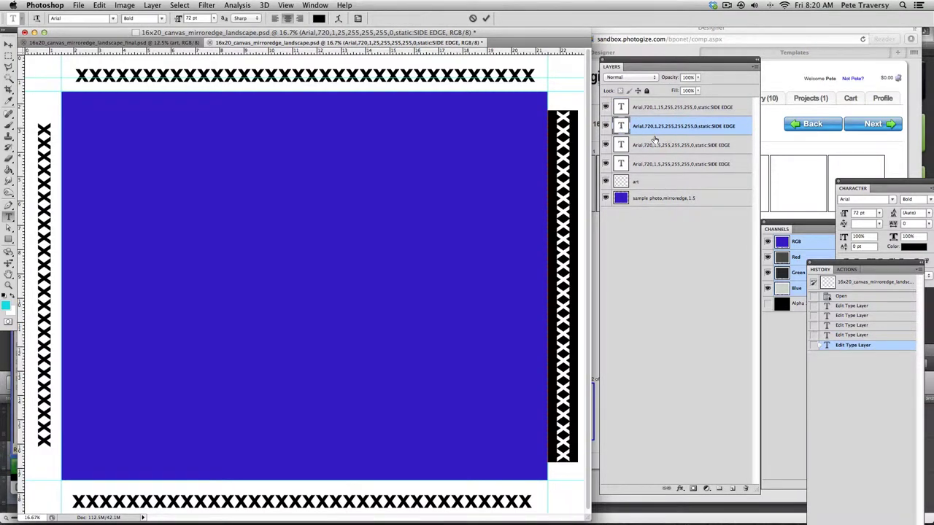
double_click(621, 146)
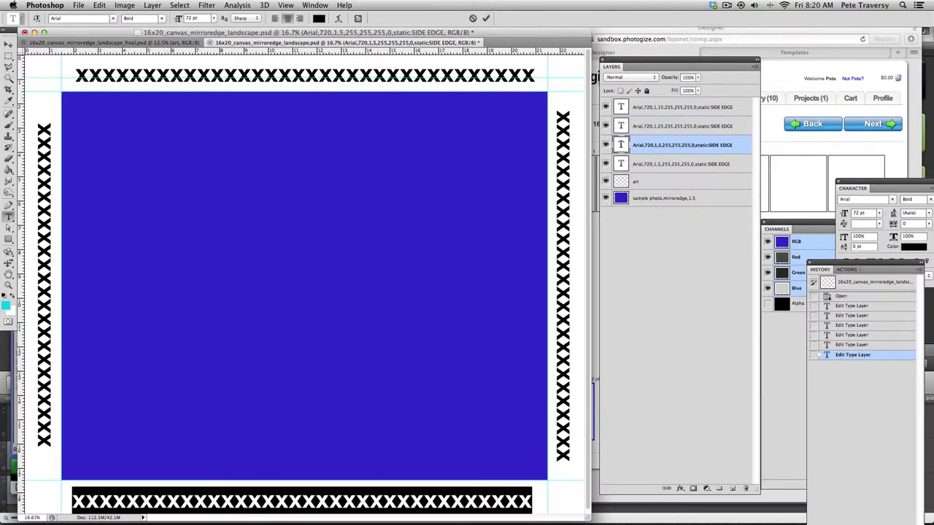
double_click(621, 164)
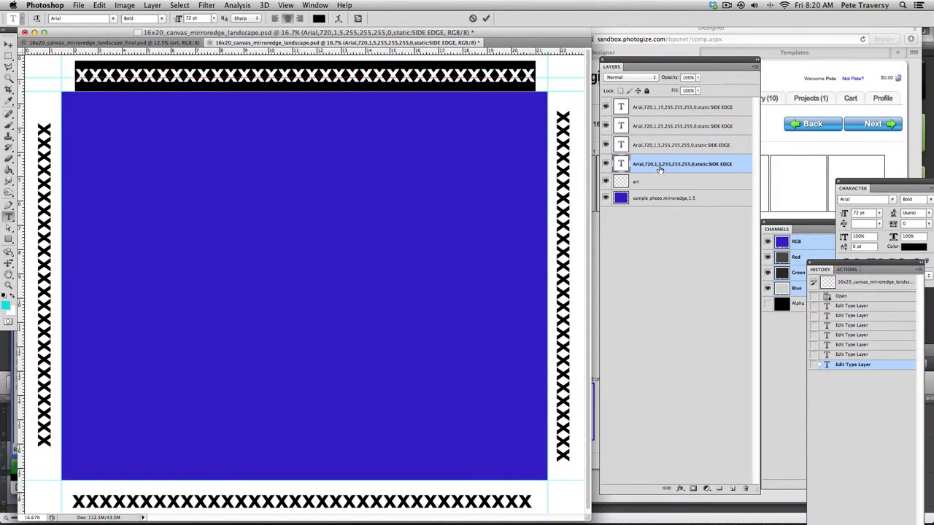
left_click(622, 198)
key("w")
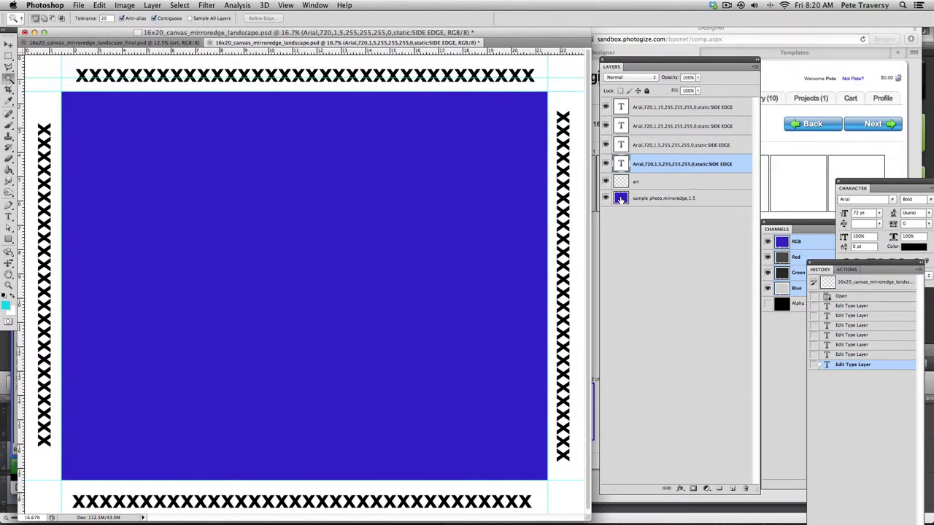
double_click(621, 198)
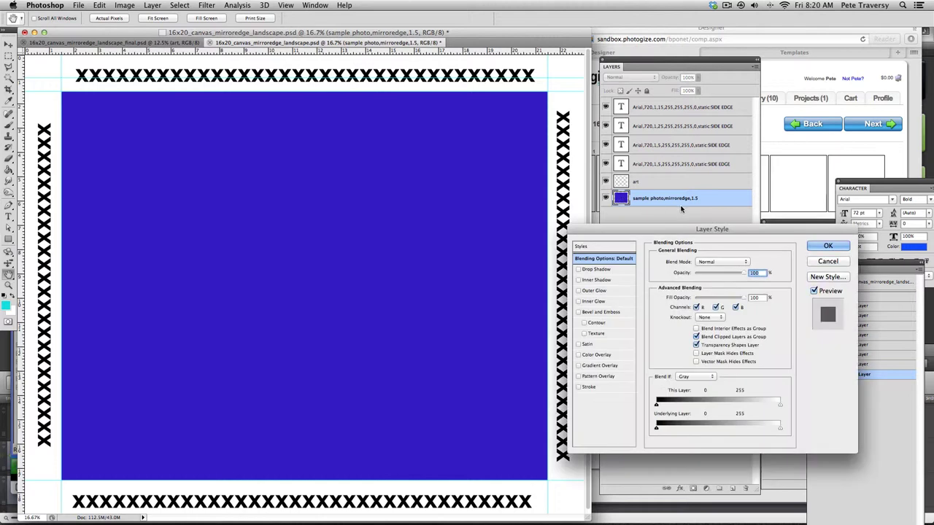
left_click(817, 262)
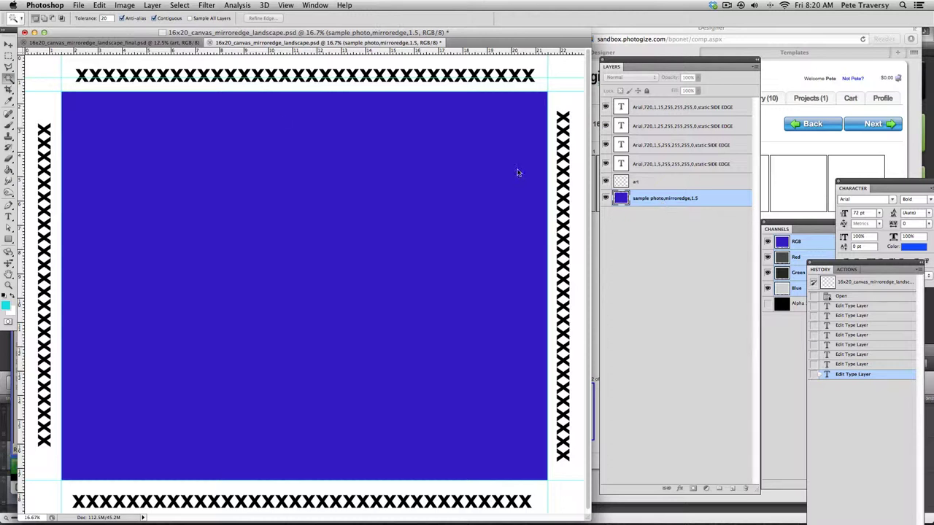
left_click(283, 46)
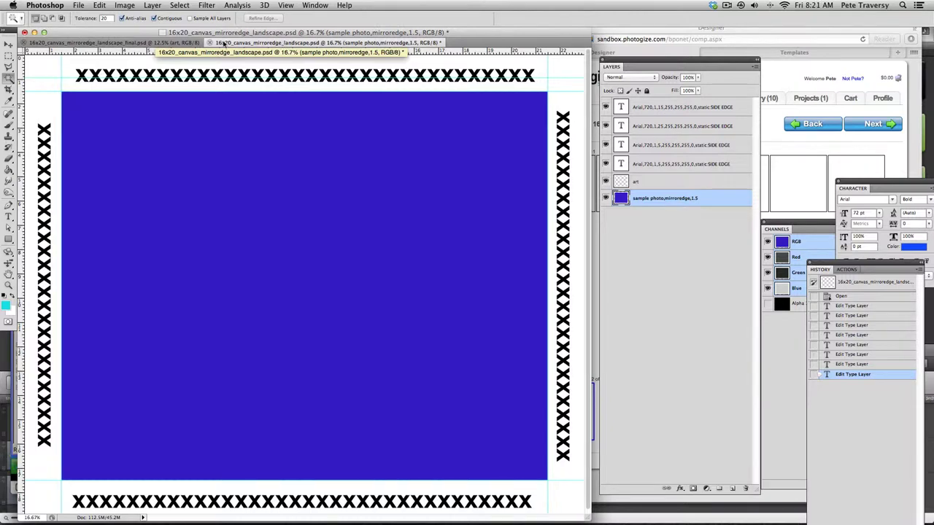
left_click(149, 43)
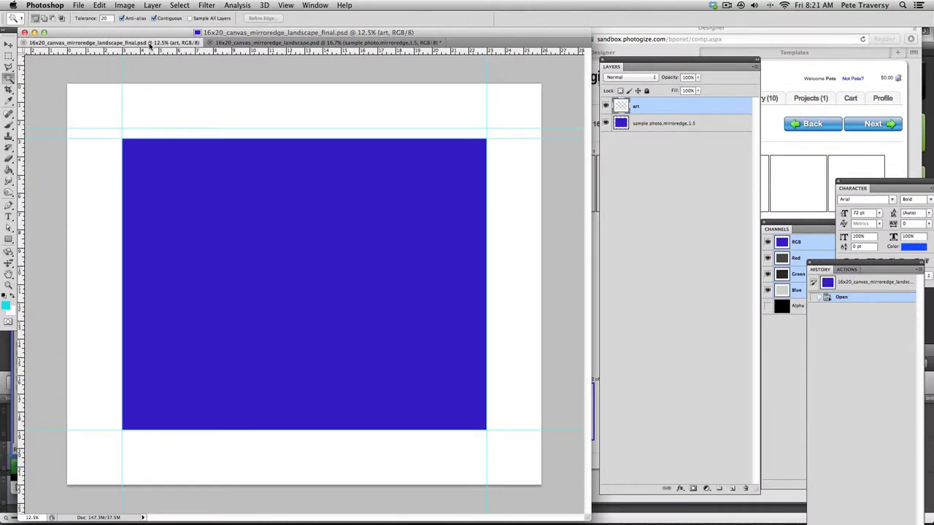
left_click(679, 127)
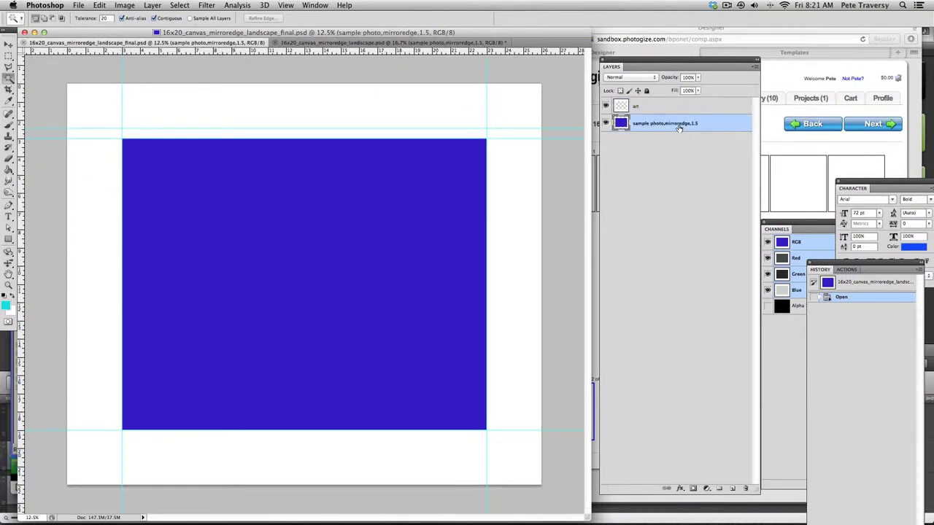
left_click(372, 44)
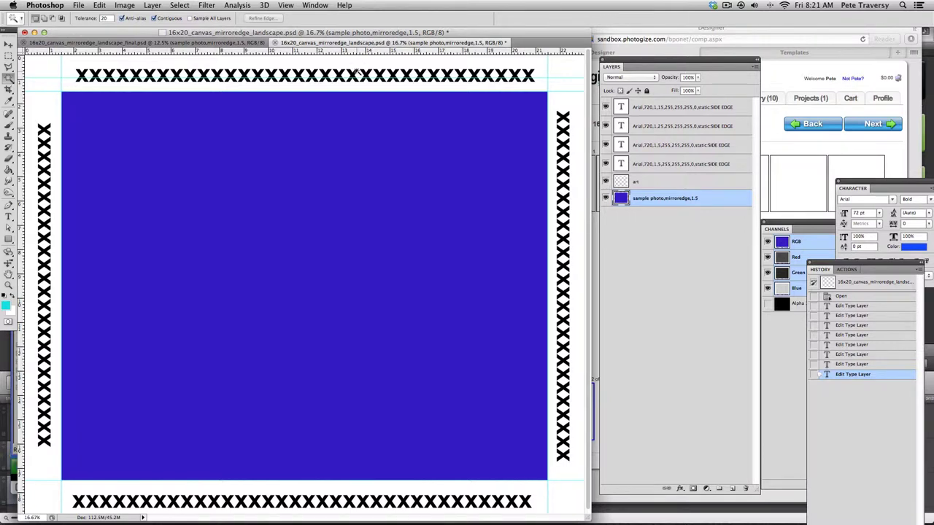
double_click(622, 107)
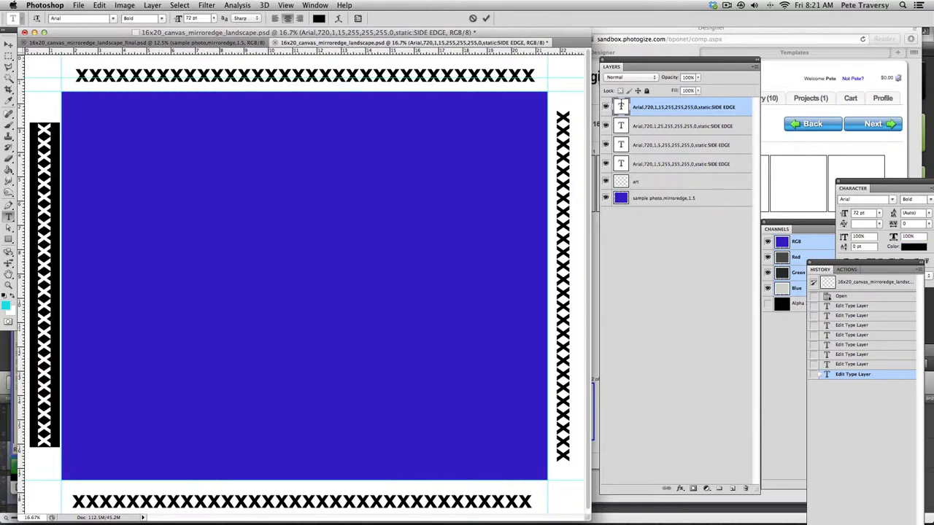
double_click(671, 108)
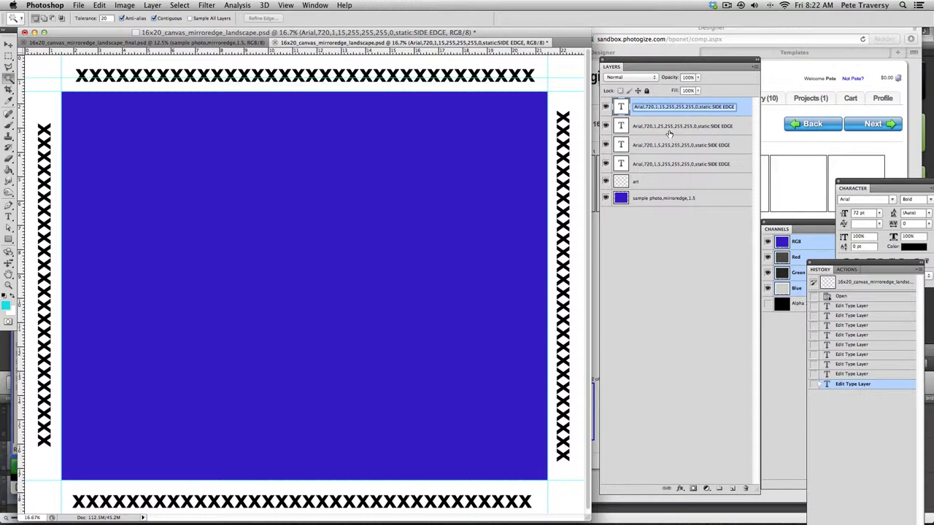
key("Return")
key("super+Tab")
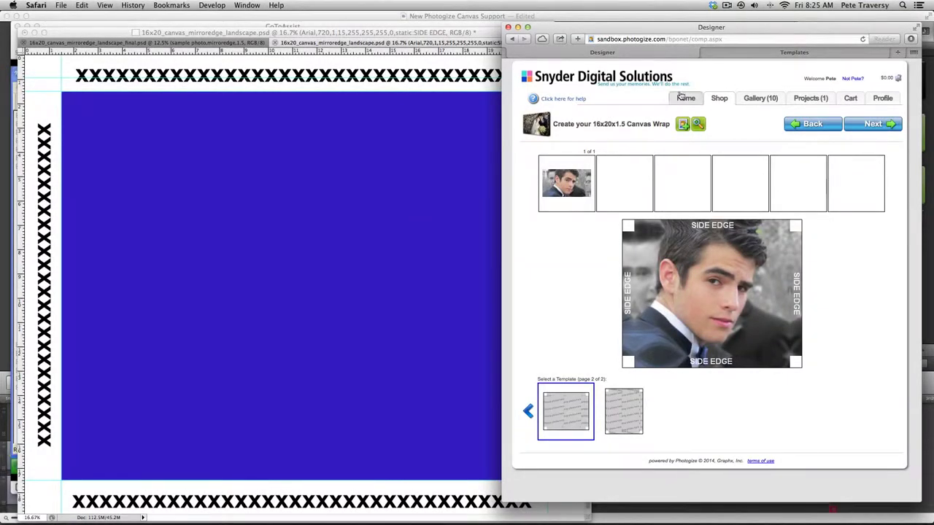
- Search the Templates list for Style containing 'canvas'
left_click(773, 53)
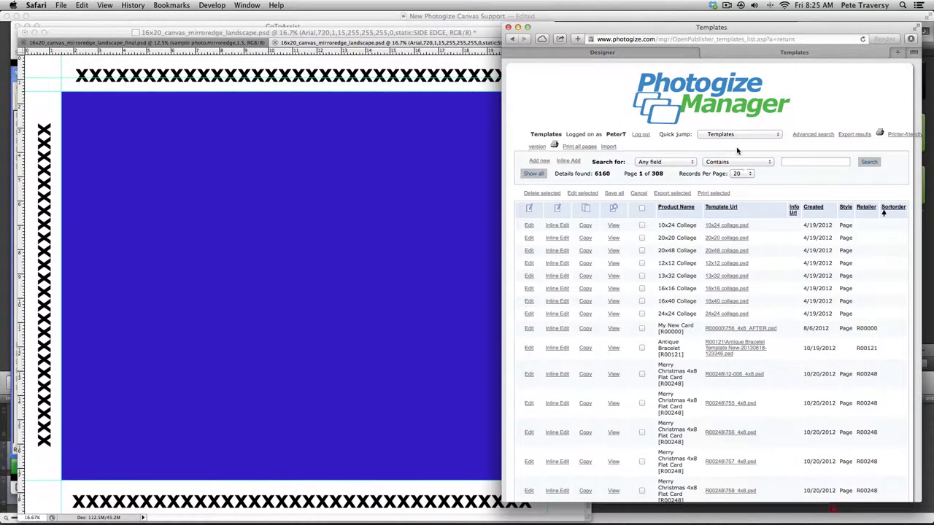
left_click(665, 163)
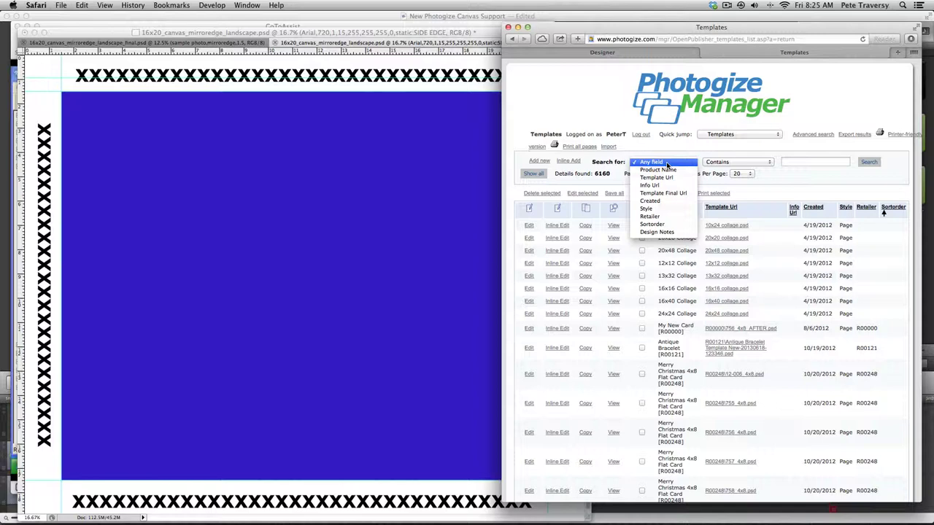
left_click(657, 209)
left_click(766, 162)
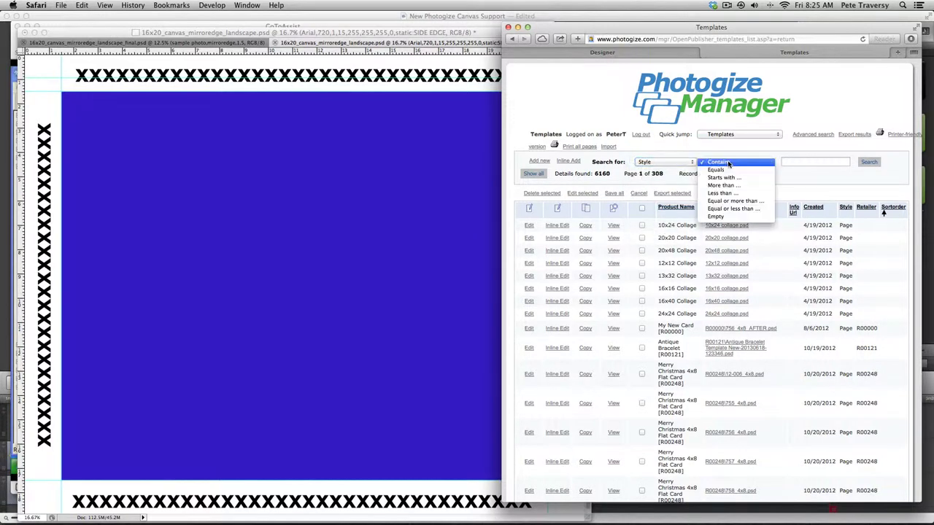
left_click(821, 162)
left_click(821, 162)
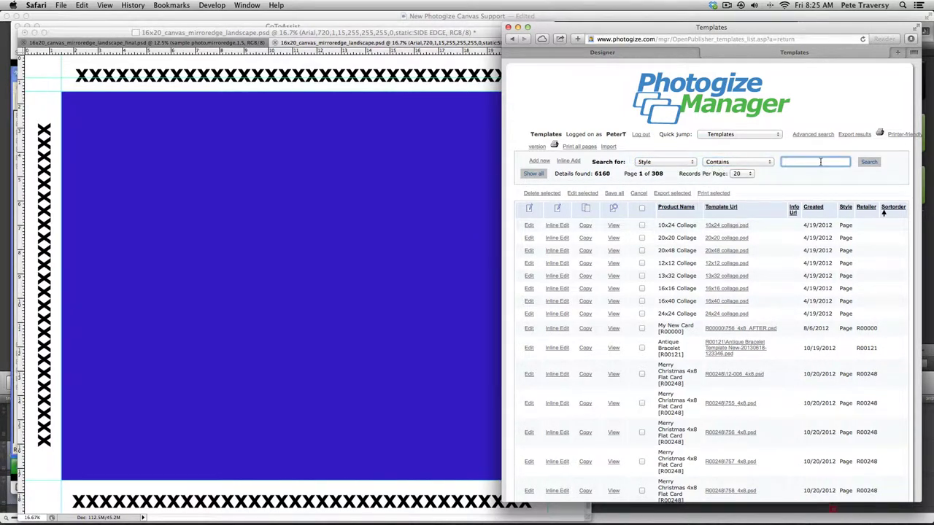
type("canvas")
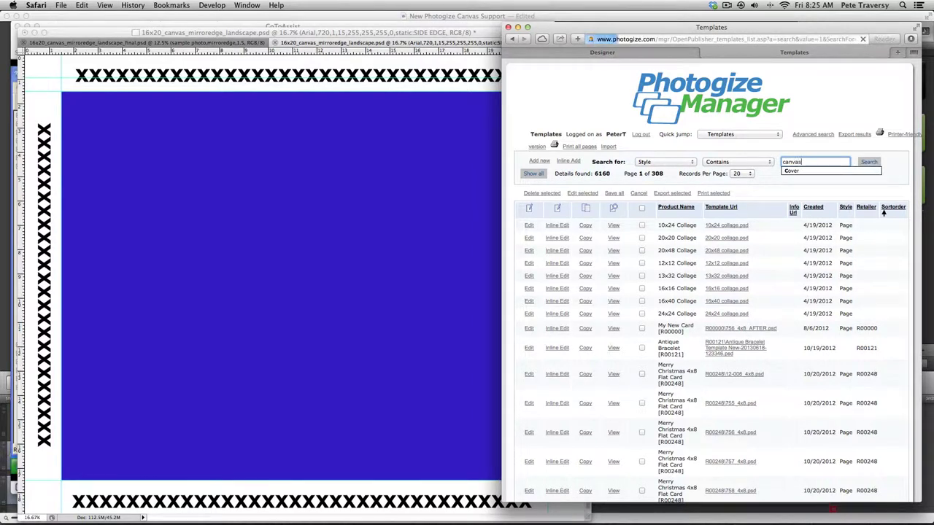
key("Return")
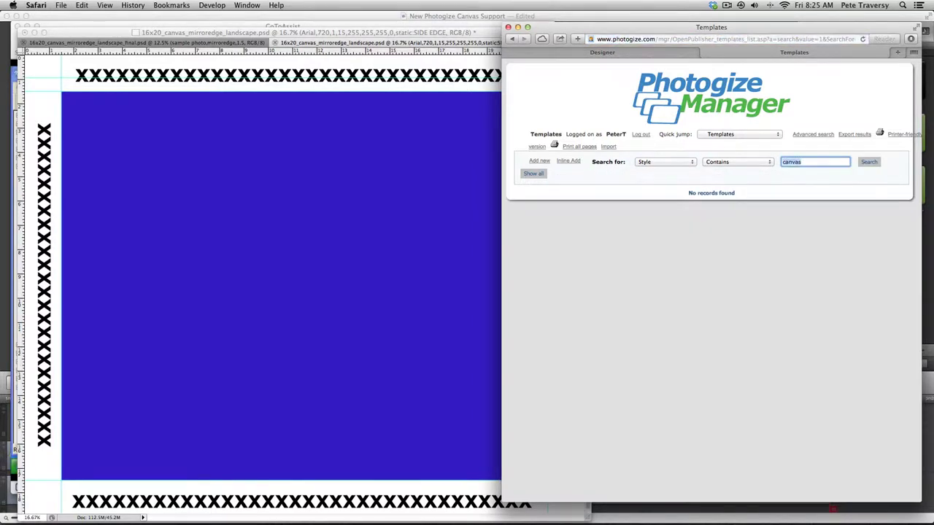
- Open the Quick jump list of Manager pages
left_click(712, 136)
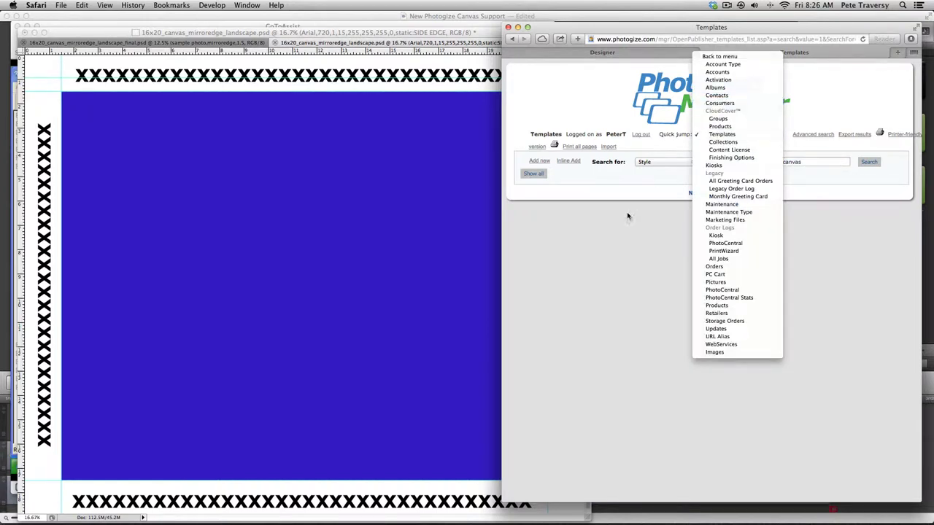
left_click(679, 159)
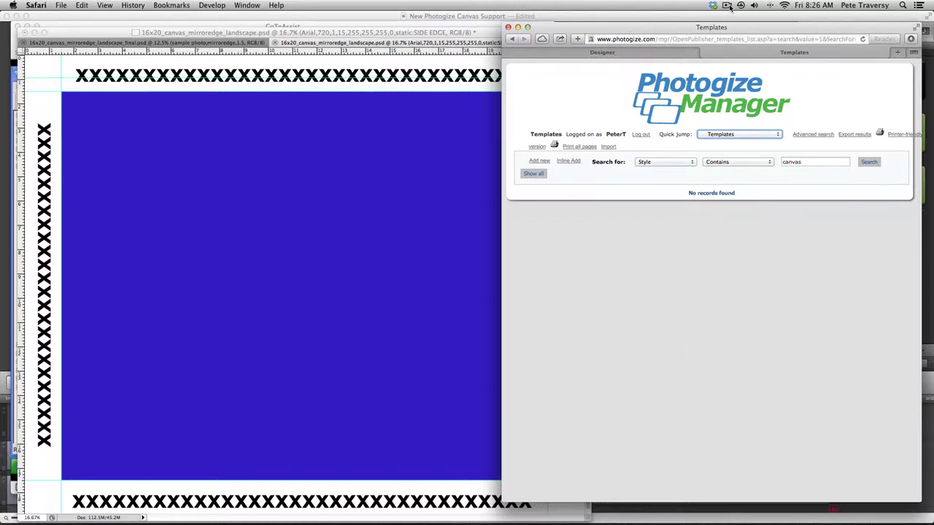
left_click(741, 135)
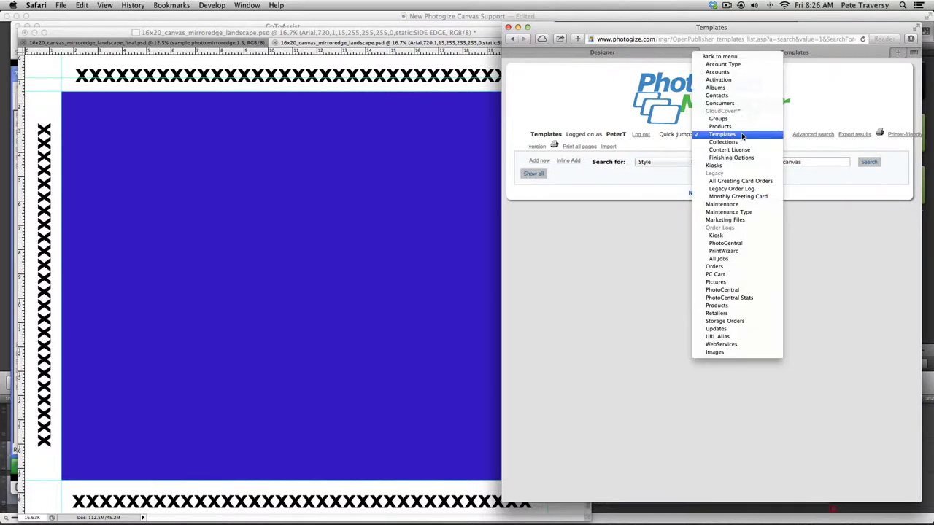
- Jump to CloudCover Products and filter by Type containing 'canvas' to list the Canvas Wraps
left_click(721, 127)
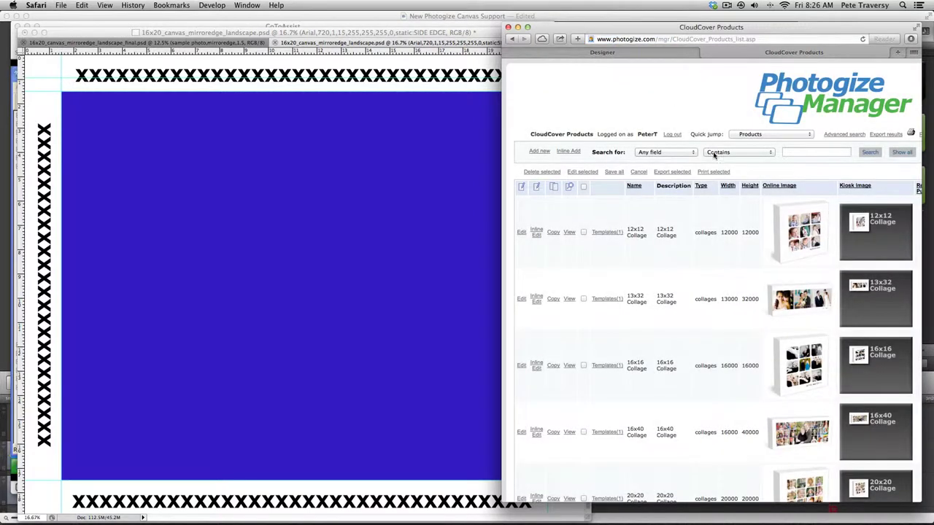
left_click(675, 153)
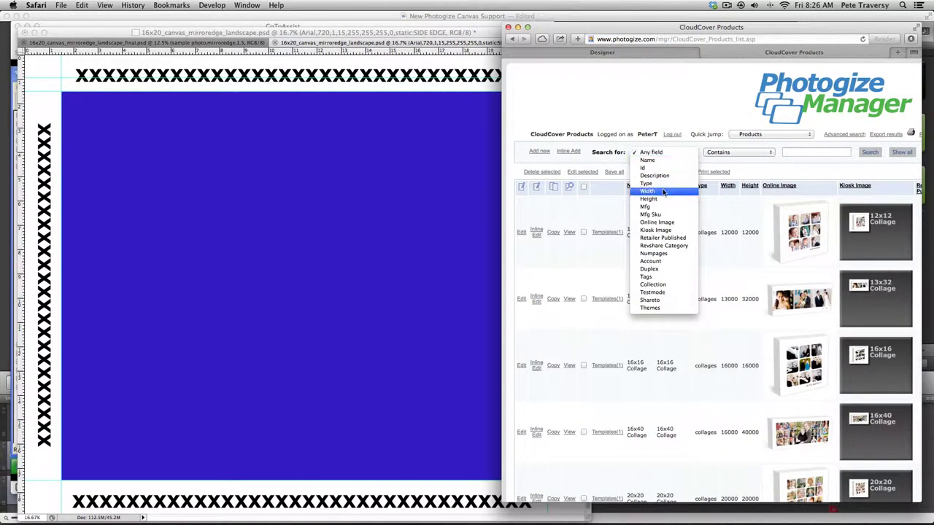
left_click(664, 183)
left_click(798, 152)
type("canvas")
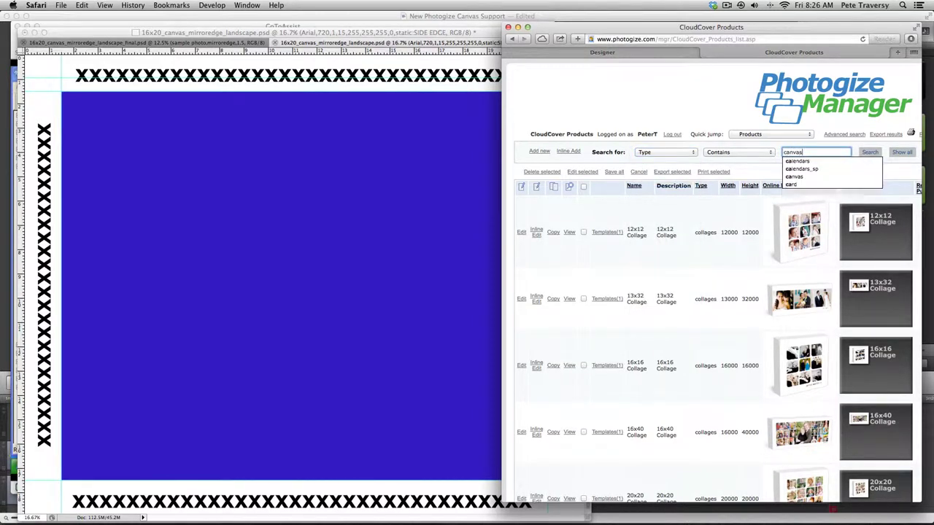
key("Return")
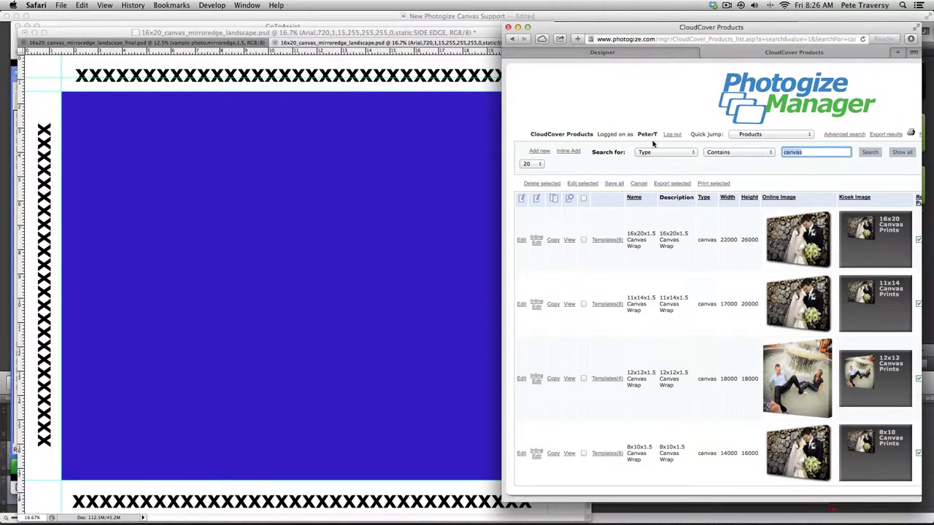
left_click(602, 53)
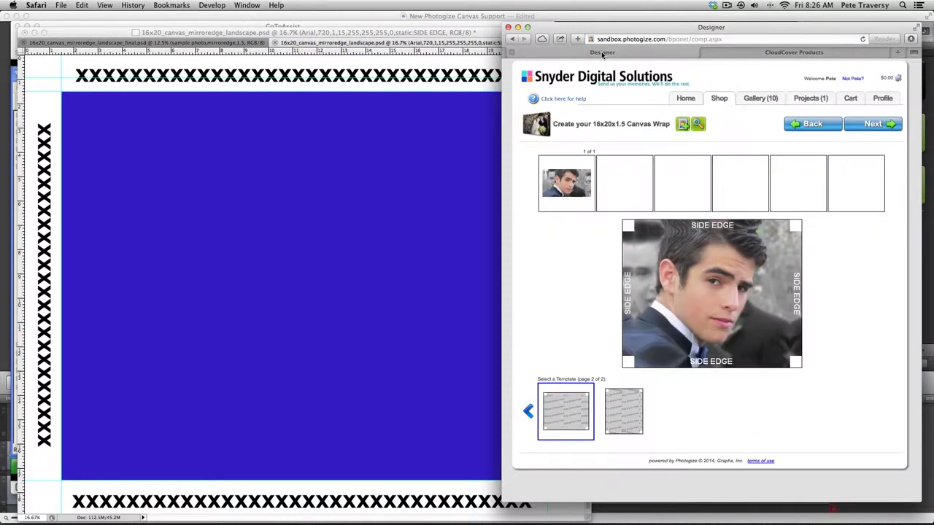
left_click(827, 53)
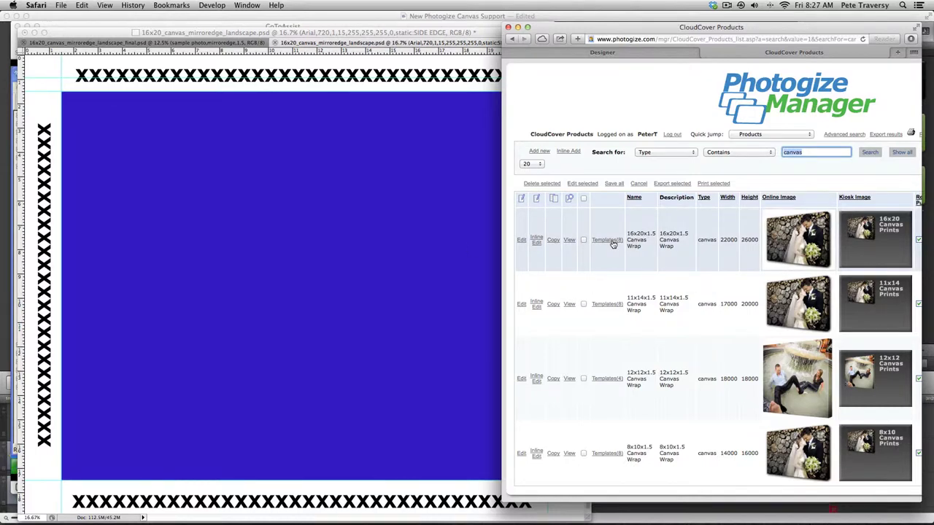
- List the 16x20x1.5 Canvas Wrap's eight templates and edit the white-edge landscape record 7702
mouse_move(613, 244)
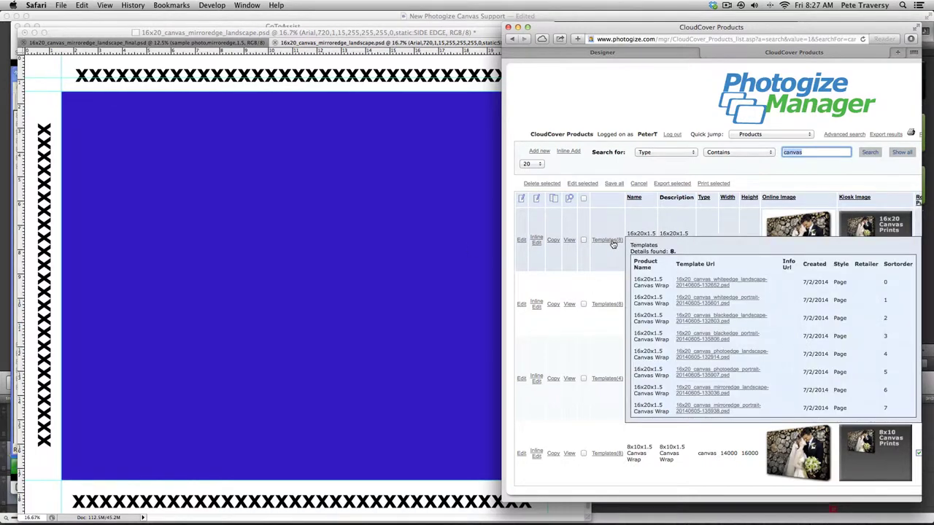
left_click(613, 243)
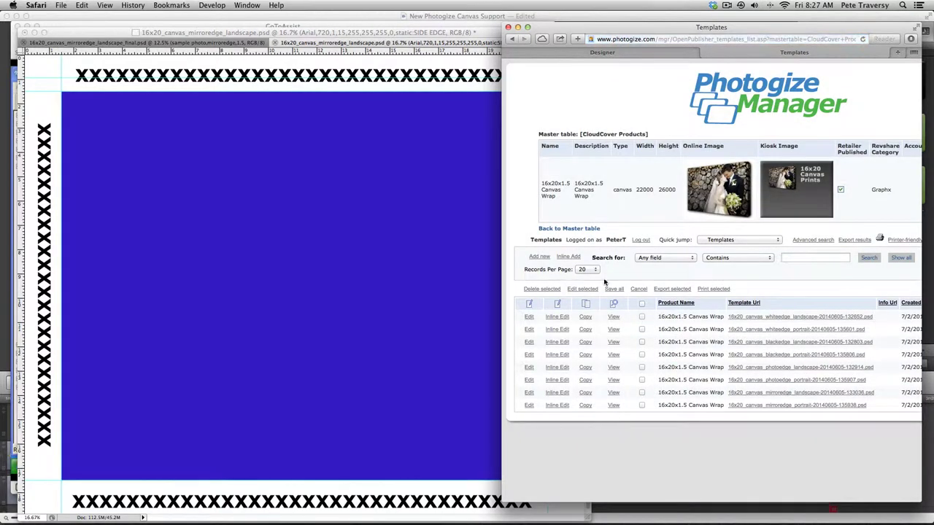
left_click(529, 318)
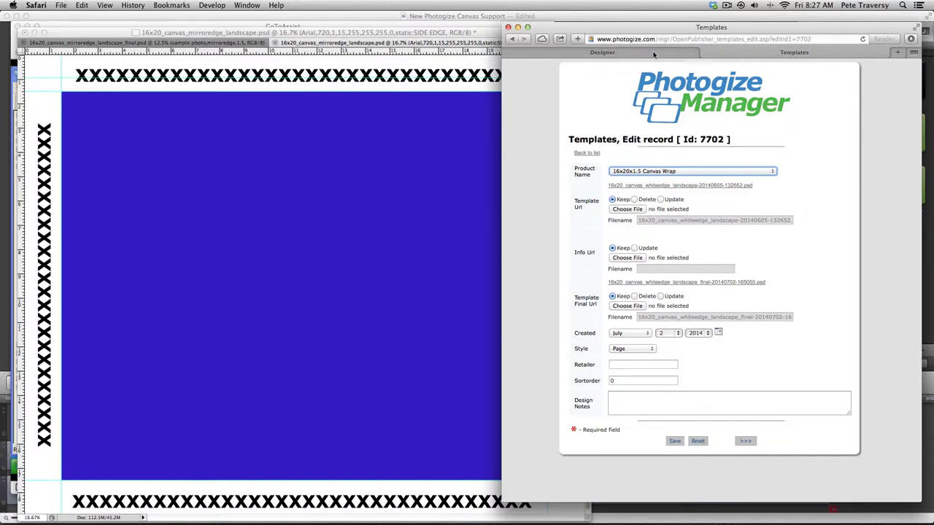
- In the Designer, go back to the first template page and apply the third, black-edge template
left_click(511, 53)
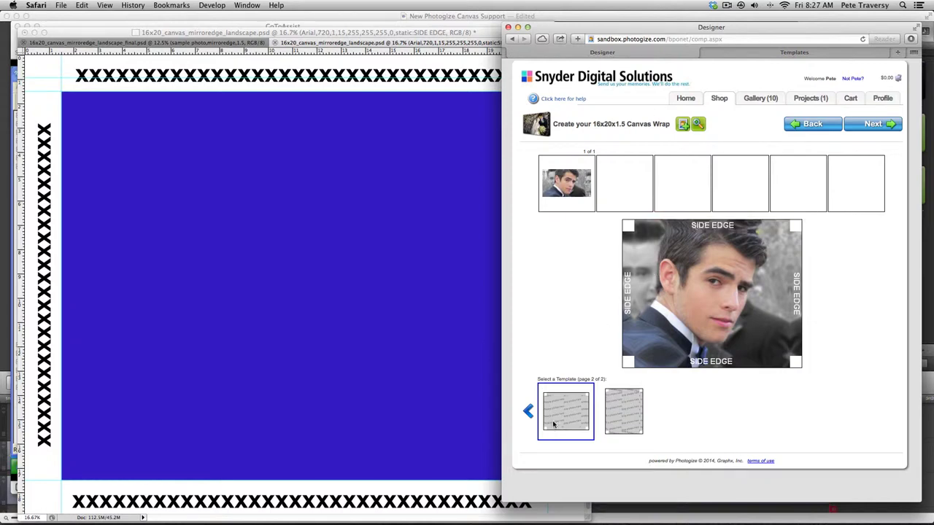
left_click(529, 412)
left_click(693, 422)
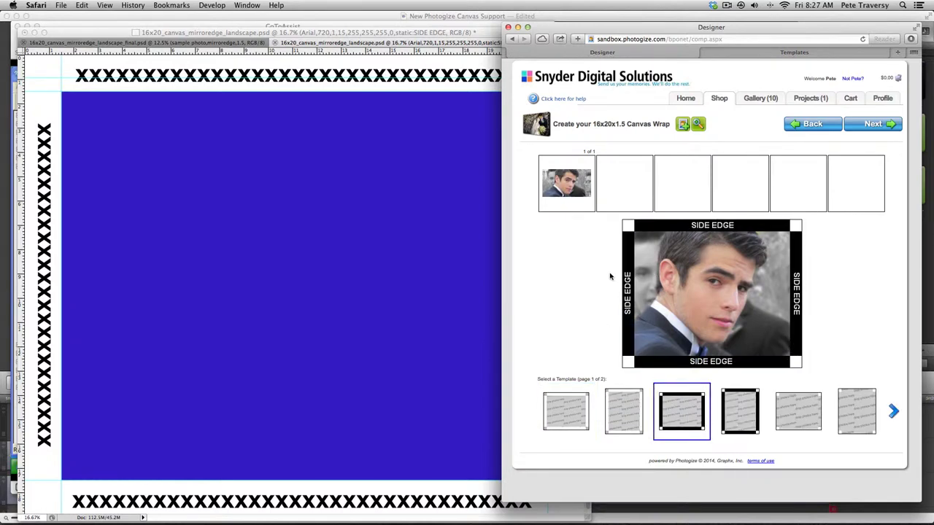